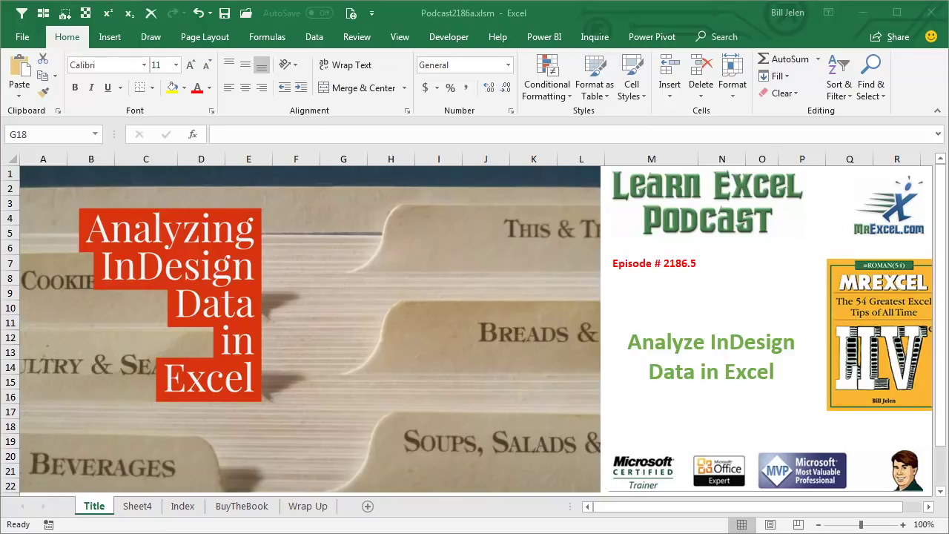
Step: Open the Index sheet and look through the list of index headings and their page numbers
{"action": "left_click", "coordinate": [139, 507]}
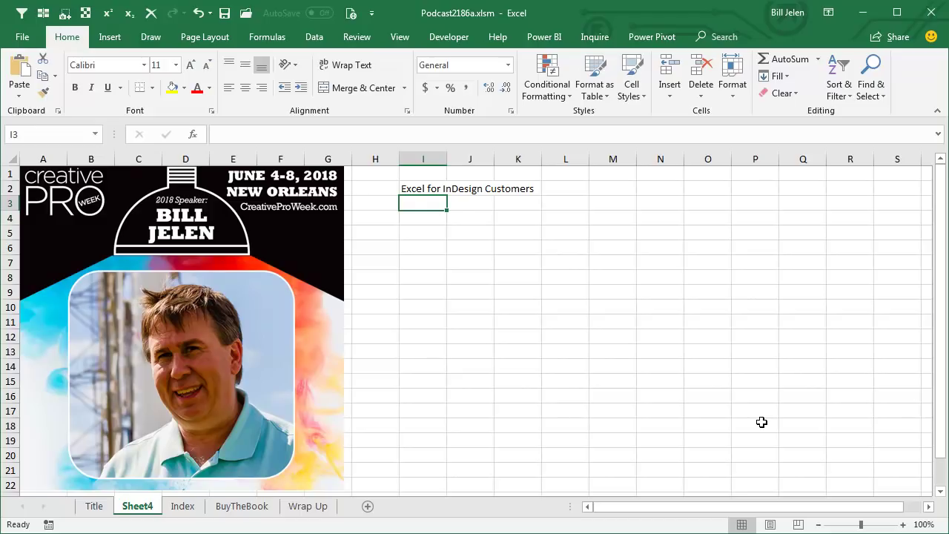
{"action": "left_click", "coordinate": [183, 505]}
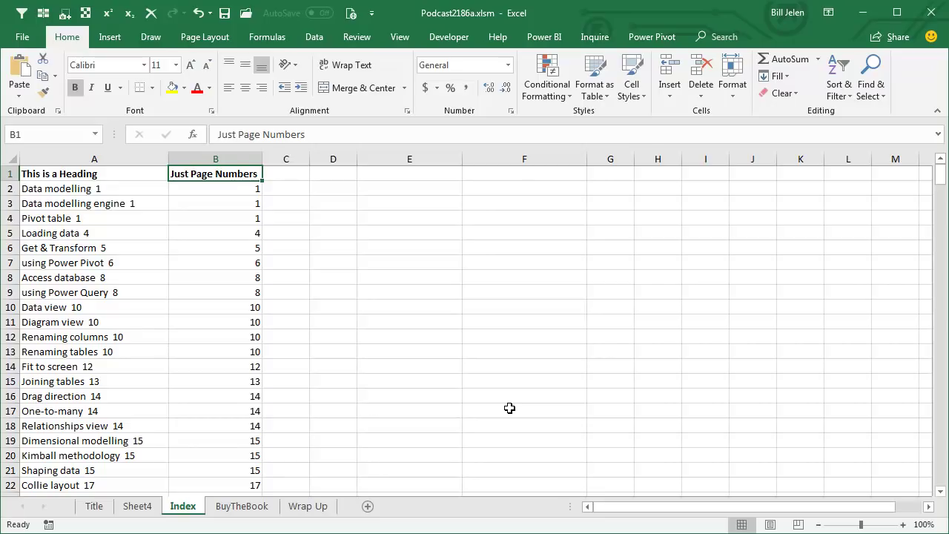
{"action": "key", "text": "Left"}
{"action": "key", "text": "Down"}
{"action": "key", "text": "Page_Down"}
{"action": "key", "text": "Page_Down"}
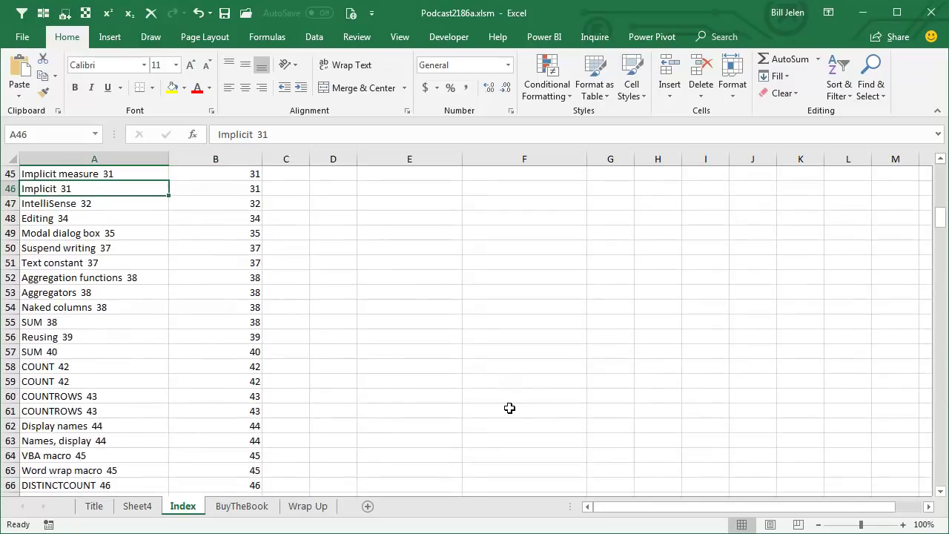
{"action": "key", "text": "Page_Down"}
{"action": "key", "text": "Page_Down"}
{"action": "key", "text": "Page_Down"}
{"action": "key", "text": "Page_Down"}
{"action": "key", "text": "Page_Down"}
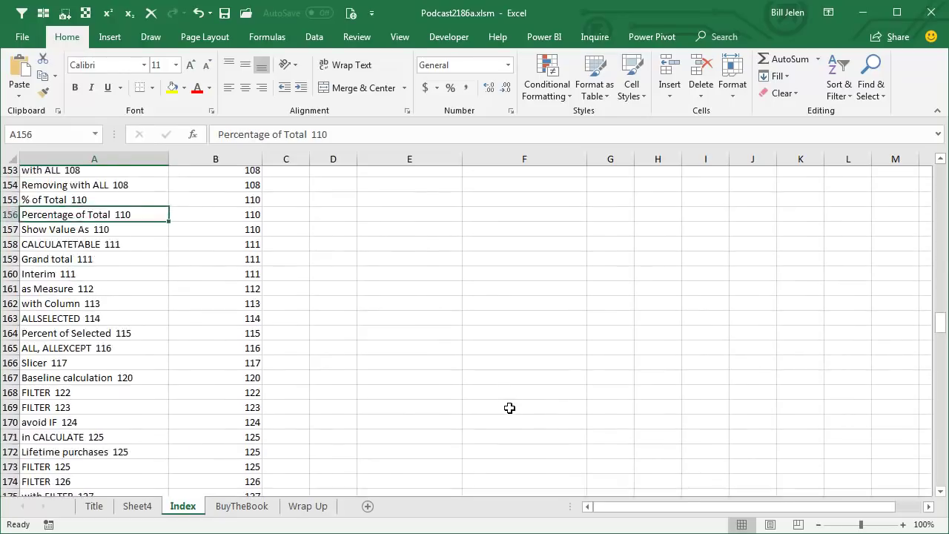
{"action": "key", "text": "Page_Down"}
{"action": "key", "text": "Page_Down"}
{"action": "key", "text": "Page_Up"}
{"action": "key", "text": "Page_Up"}
{"action": "key", "text": "Page_Up"}
{"action": "key", "text": "Page_Up"}
{"action": "key", "text": "Page_Up"}
{"action": "key", "text": "Page_Up"}
{"action": "key", "text": "Page_Up"}
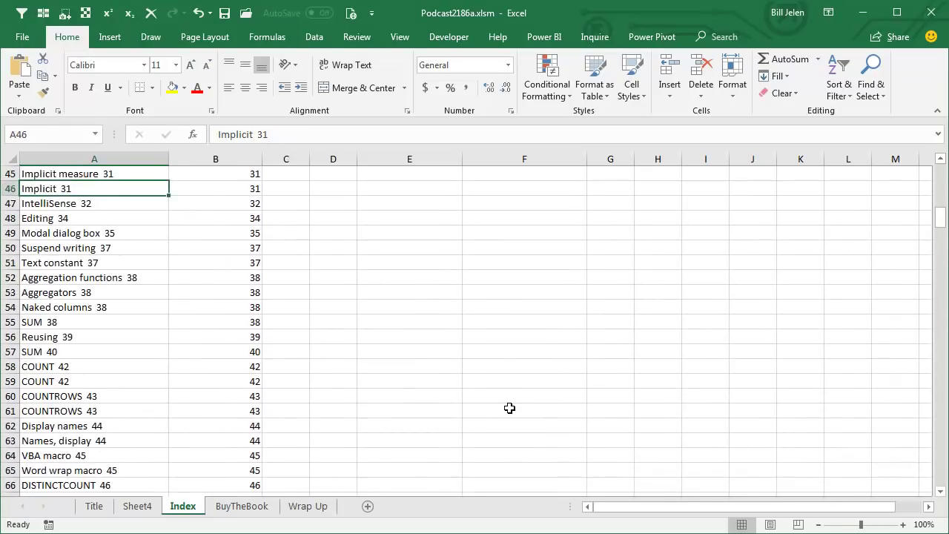
{"action": "key", "text": "Page_Up"}
{"action": "key", "text": "Page_Up"}
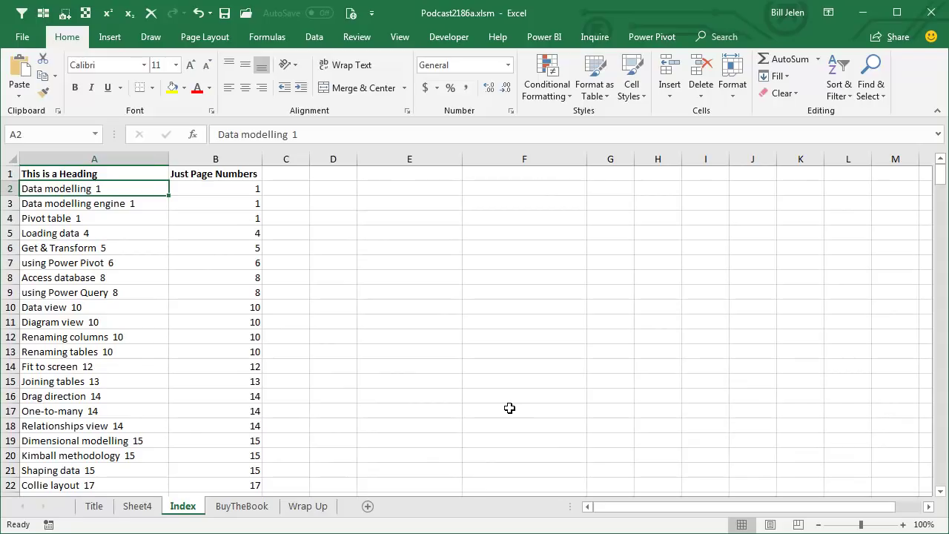
Step: Create a PivotTable from the index data in A1:B332, placed on the existing Index worksheet at cell E3
{"action": "key", "text": "Right"}
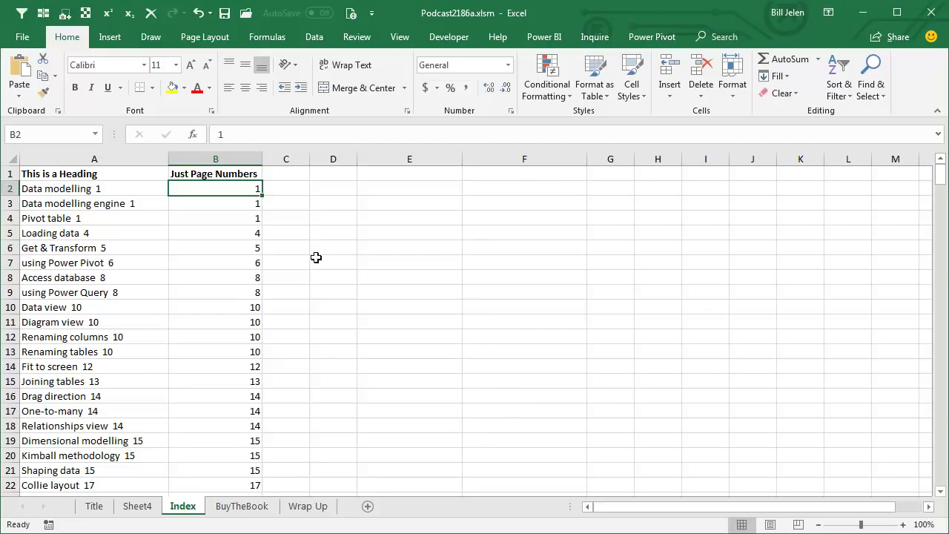
{"action": "left_click", "coordinate": [110, 38]}
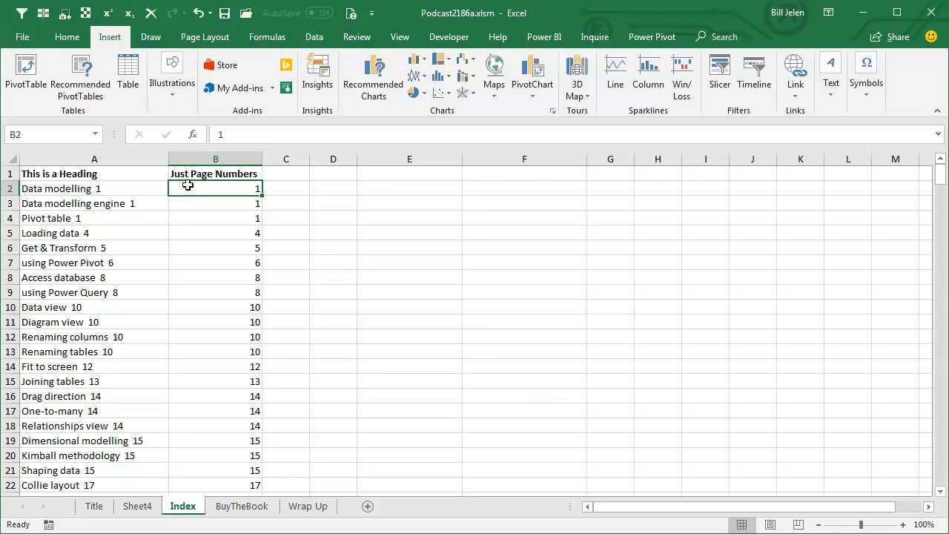
{"action": "left_click", "coordinate": [31, 74]}
{"action": "left_click", "coordinate": [639, 346]}
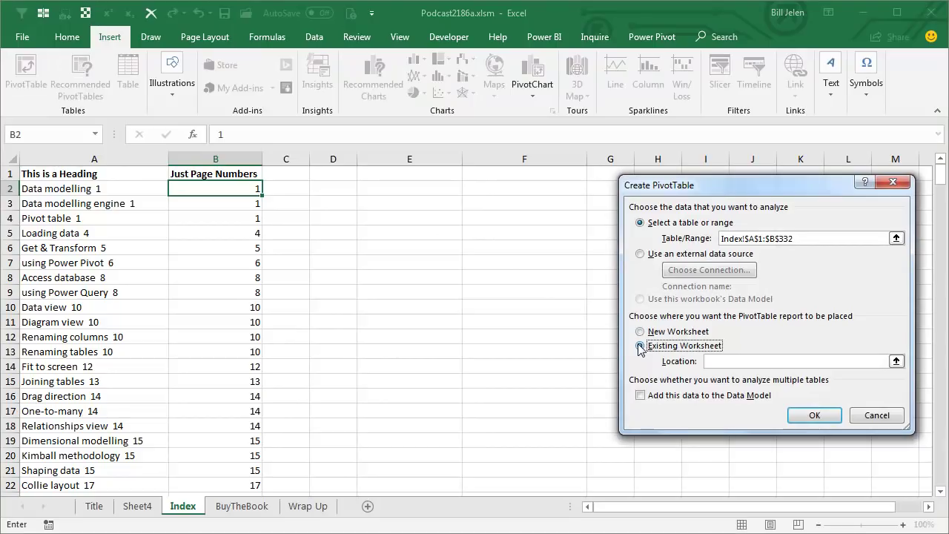
{"action": "left_click", "coordinate": [409, 201]}
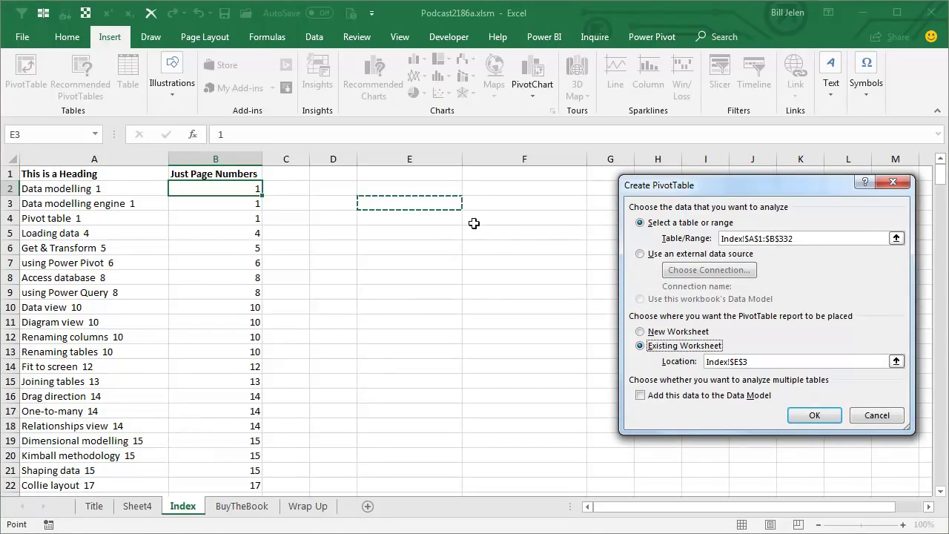
{"action": "left_click", "coordinate": [814, 414]}
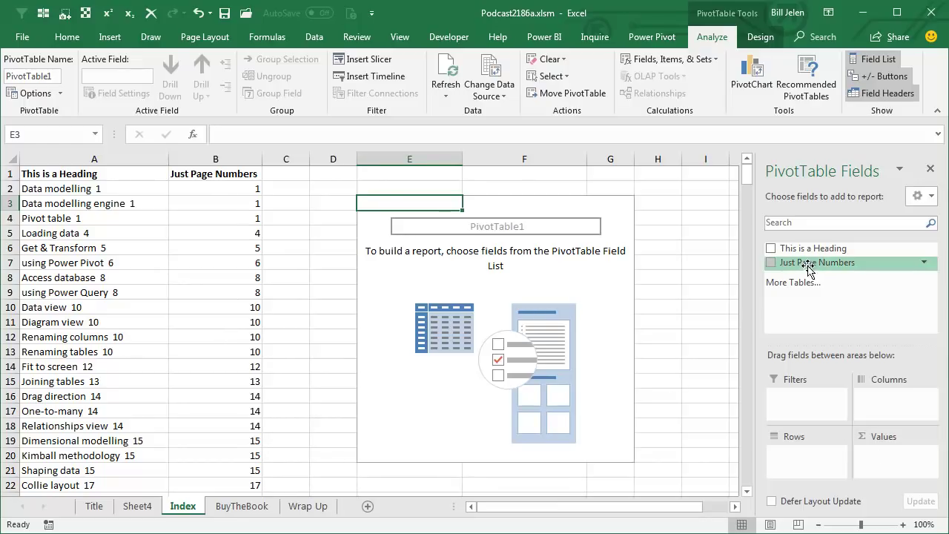
Step: Put Just Page Numbers in the PivotTable rows and the count of This is a Heading in the values, and review the counts per page
{"action": "left_click_drag", "start_coordinate": [805, 263], "coordinate": [815, 453]}
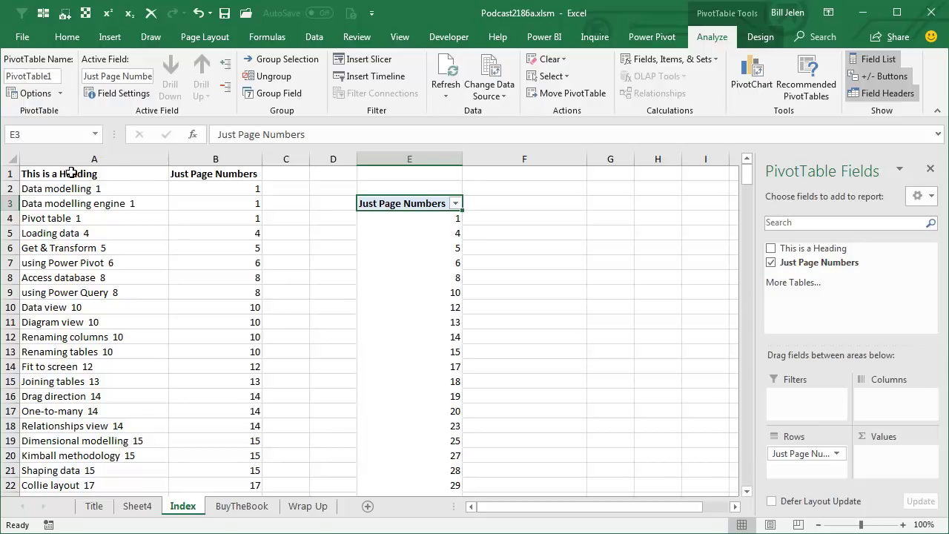
{"action": "left_click_drag", "start_coordinate": [809, 247], "coordinate": [903, 461]}
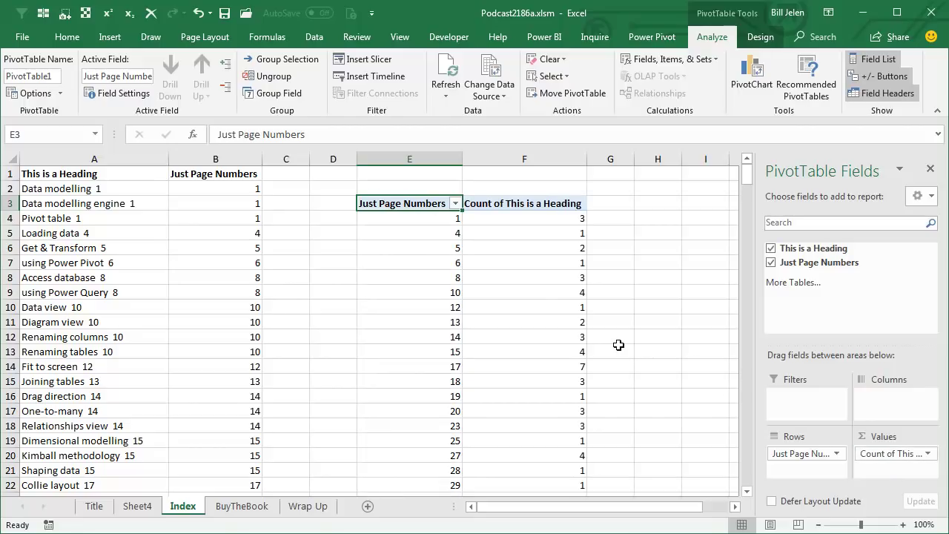
{"action": "left_click", "coordinate": [542, 294]}
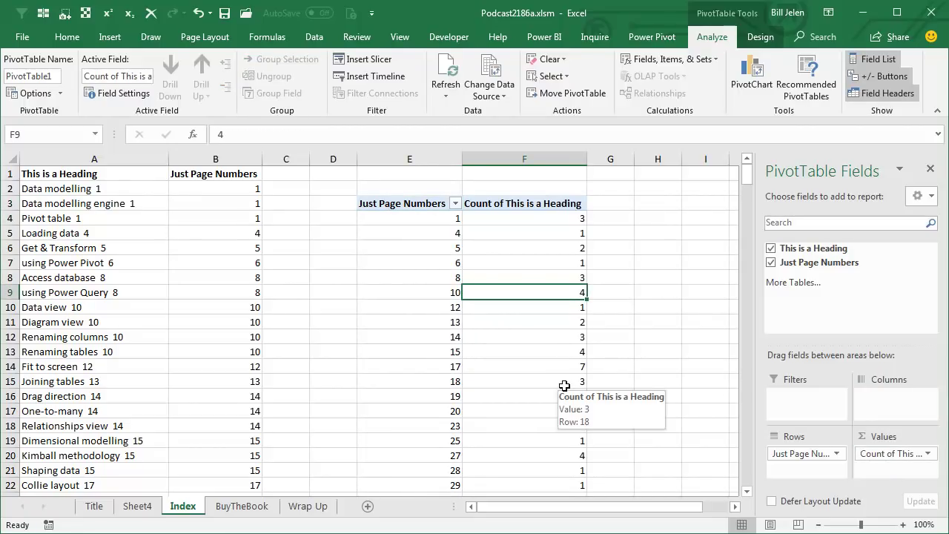
{"action": "left_click", "coordinate": [563, 368]}
{"action": "scroll", "coordinate": [606, 374], "scroll_direction": "down", "scroll_amount": 12}
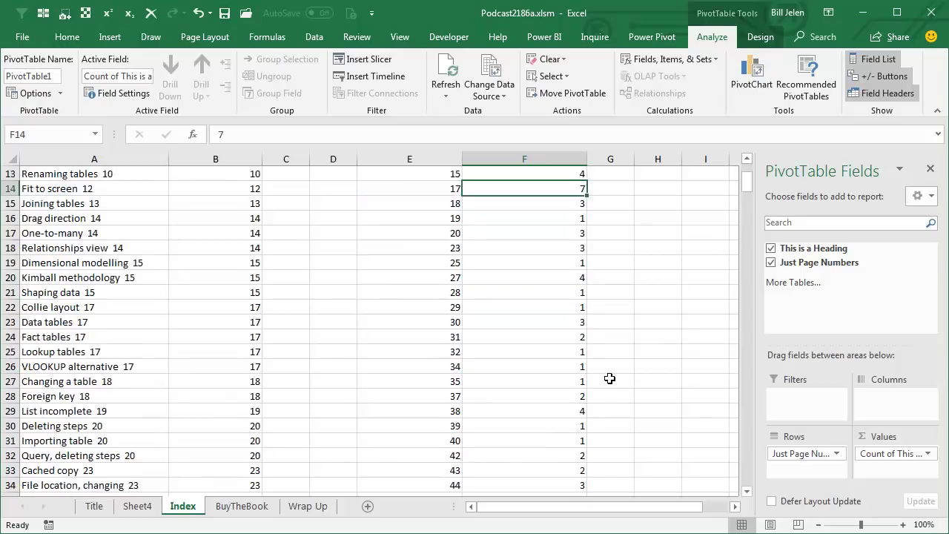
{"action": "scroll", "coordinate": [607, 378], "scroll_direction": "up", "scroll_amount": 7}
{"action": "scroll", "coordinate": [610, 379], "scroll_direction": "up", "scroll_amount": 5}
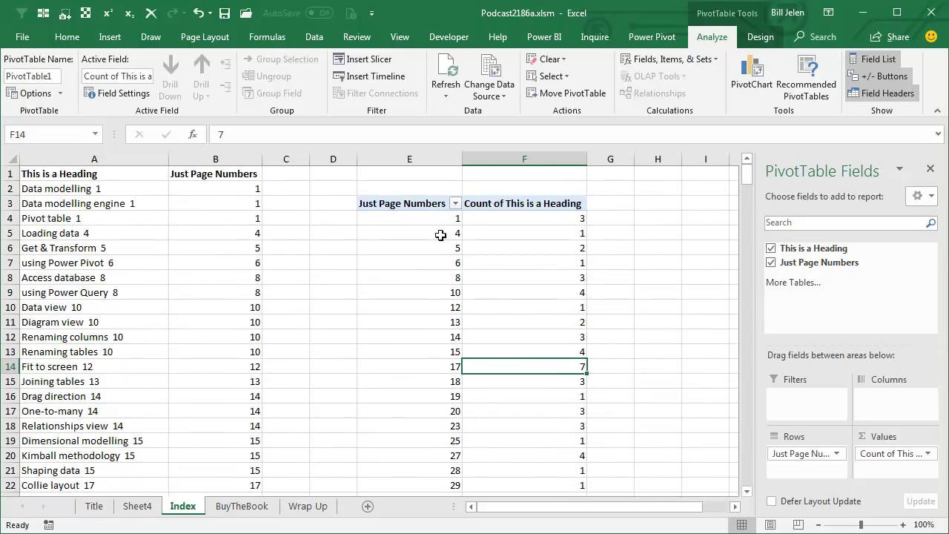
Step: Group the page numbers in the PivotTable rows by 10, starting at 1 and ending at 210
{"action": "left_click", "coordinate": [444, 219]}
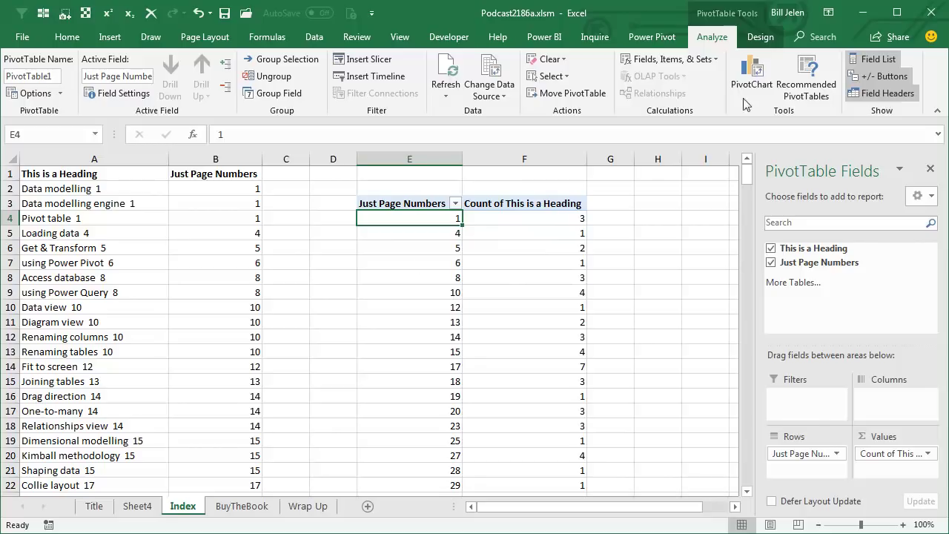
{"action": "left_click", "coordinate": [274, 95]}
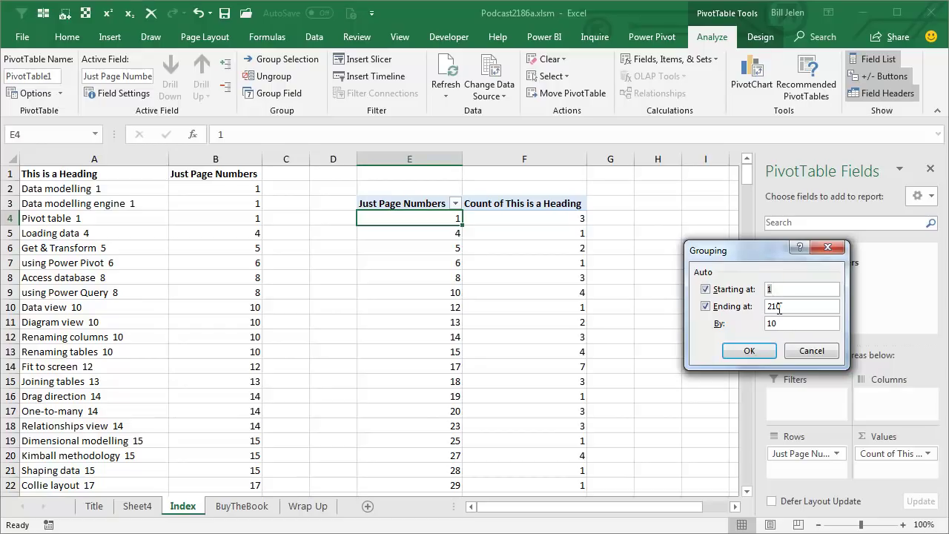
{"action": "left_click", "coordinate": [764, 351]}
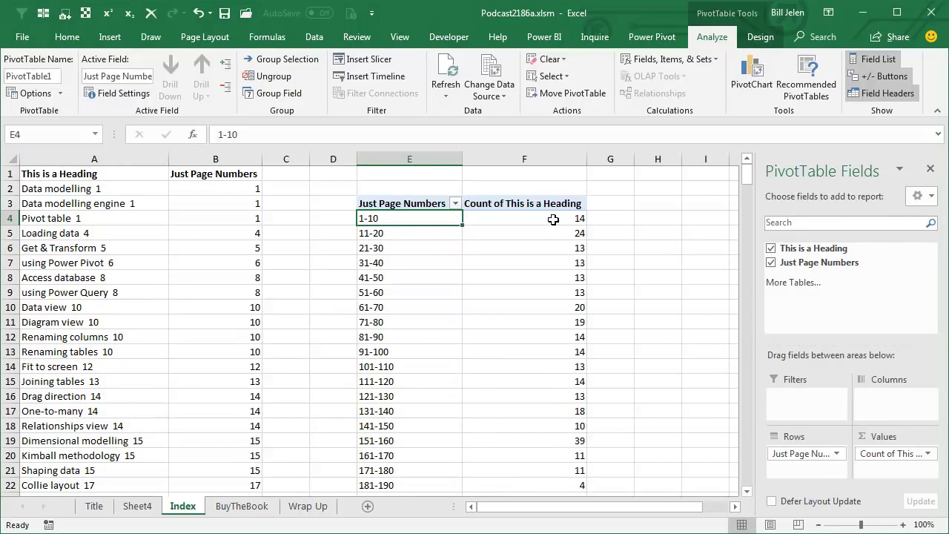
Step: Apply red gradient data bars to the heading counts for all page ranges, F4:F24, leaving out the grand total
{"action": "mouse_move", "coordinate": [553, 220]}
{"action": "left_click", "coordinate": [550, 219]}
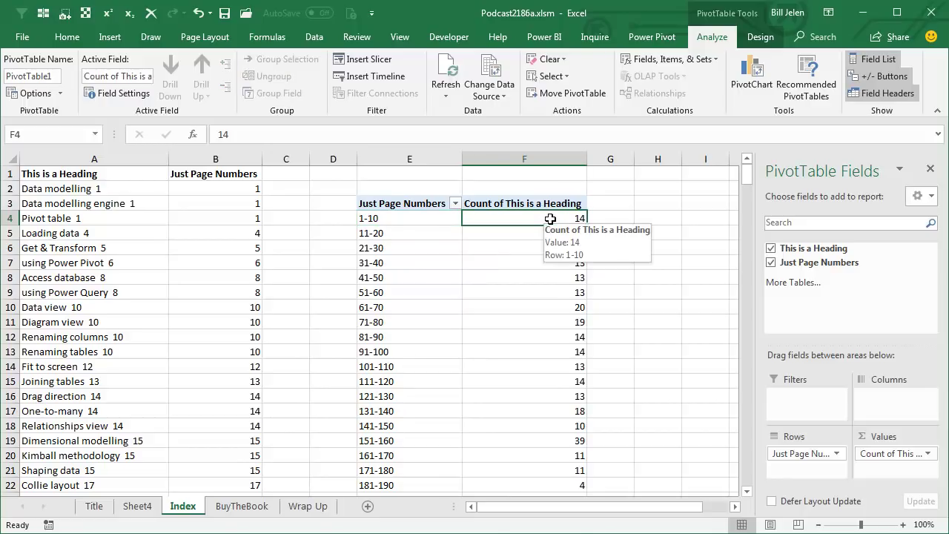
{"action": "key", "text": "ctrl+shift+Down"}
{"action": "key", "text": "shift+Up"}
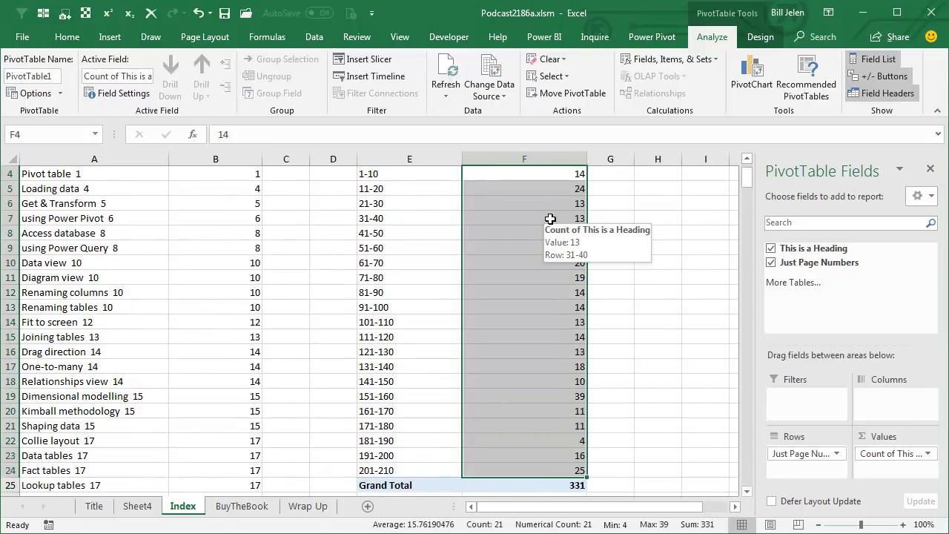
{"action": "left_click", "coordinate": [69, 37]}
{"action": "left_click", "coordinate": [543, 93]}
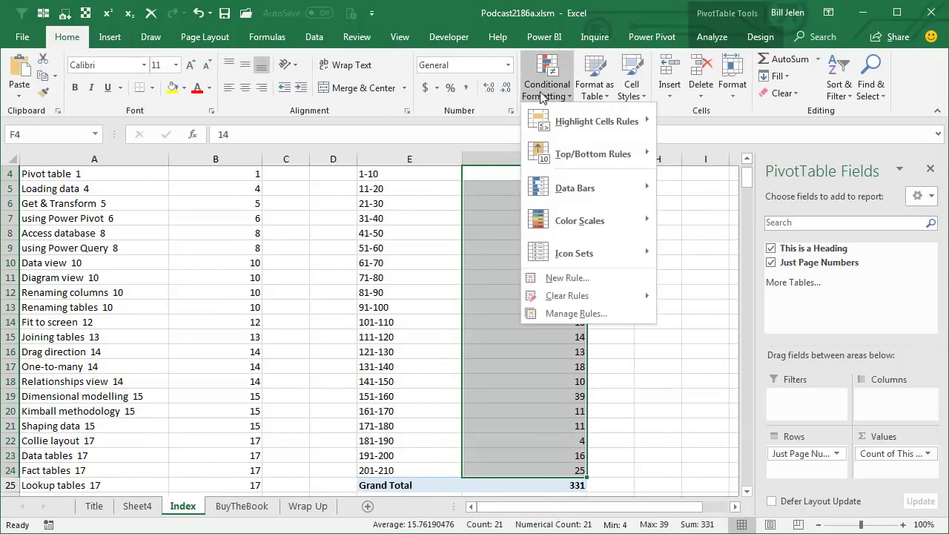
{"action": "mouse_move", "coordinate": [570, 183]}
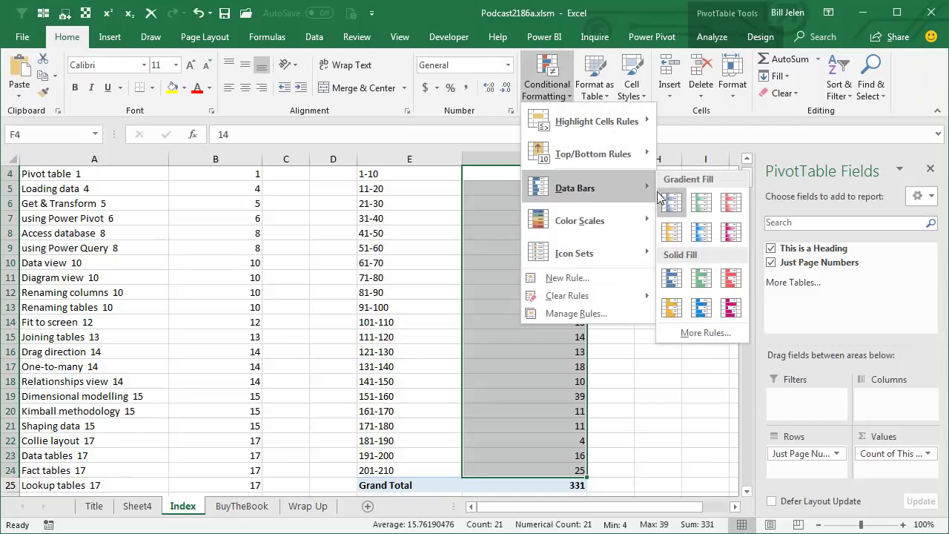
{"action": "left_click", "coordinate": [730, 201]}
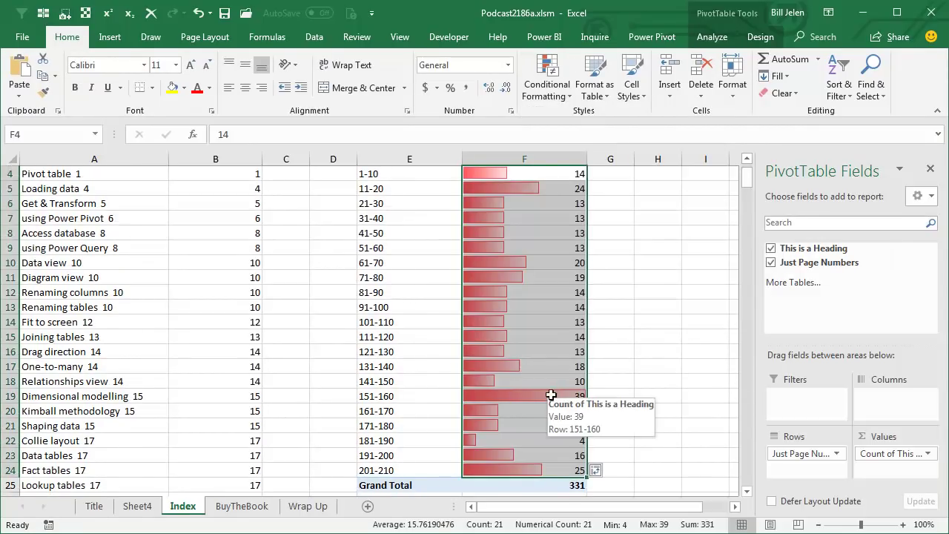
{"action": "scroll", "coordinate": [677, 341], "scroll_direction": "up", "scroll_amount": 1}
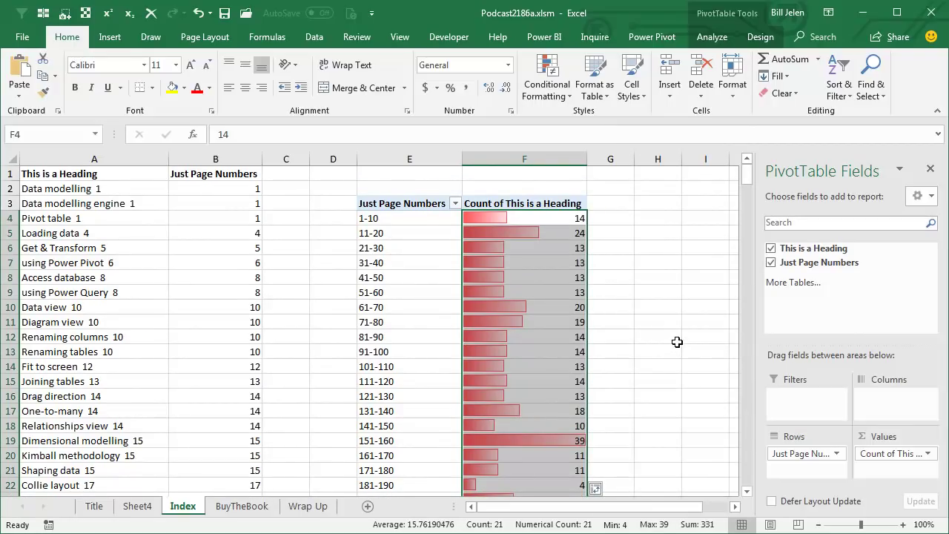
{"action": "left_click", "coordinate": [609, 426]}
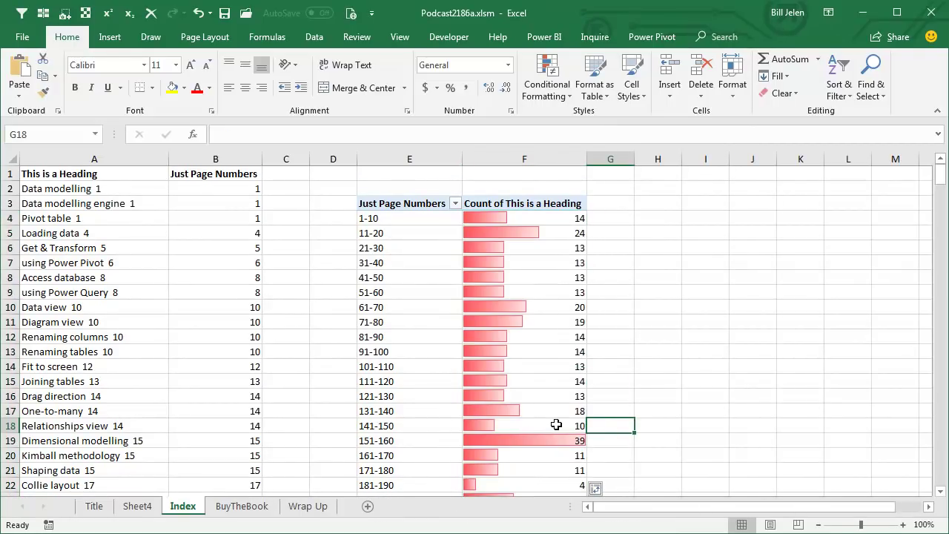
Step: Check the data bars down to the last page ranges, and show the BuyTheBook and Wrap Up sheets
{"action": "scroll", "coordinate": [627, 411], "scroll_direction": "down", "scroll_amount": 1}
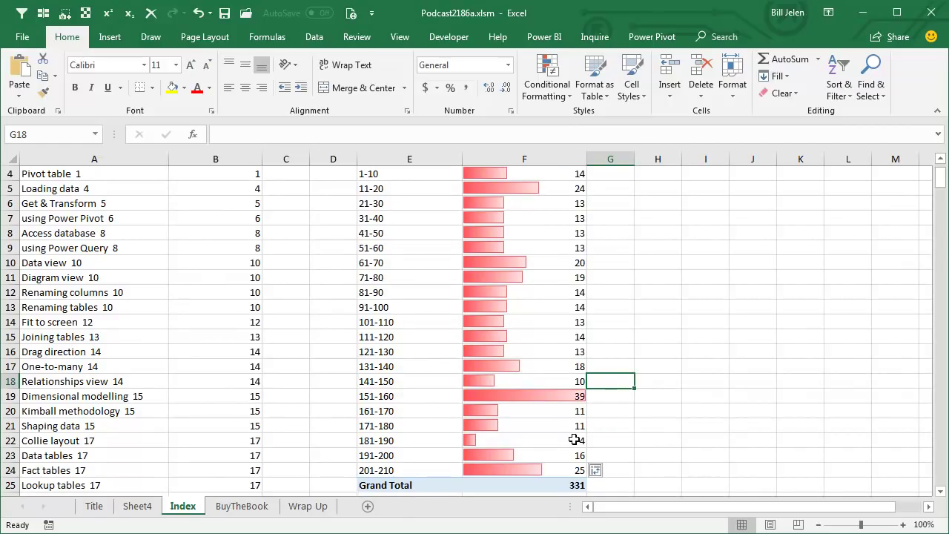
{"action": "mouse_move", "coordinate": [574, 440]}
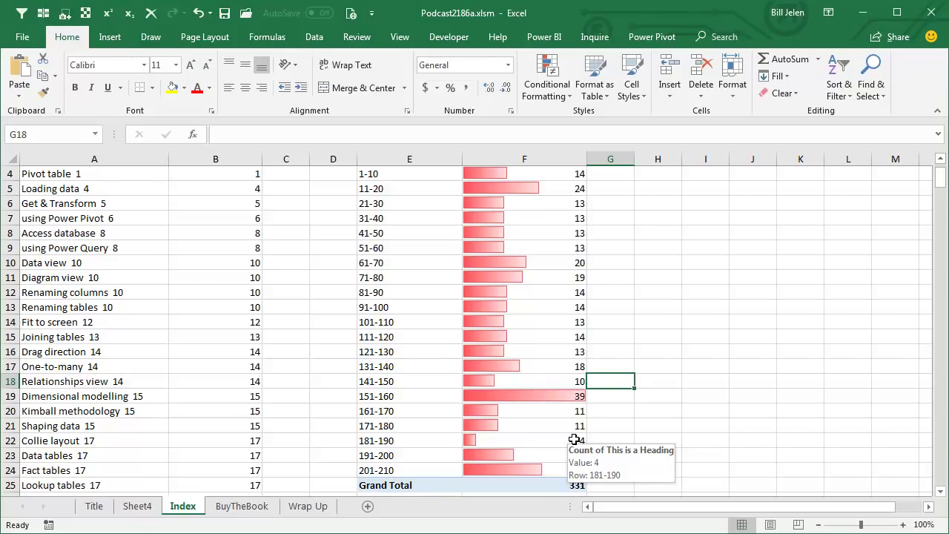
{"action": "mouse_move", "coordinate": [576, 412]}
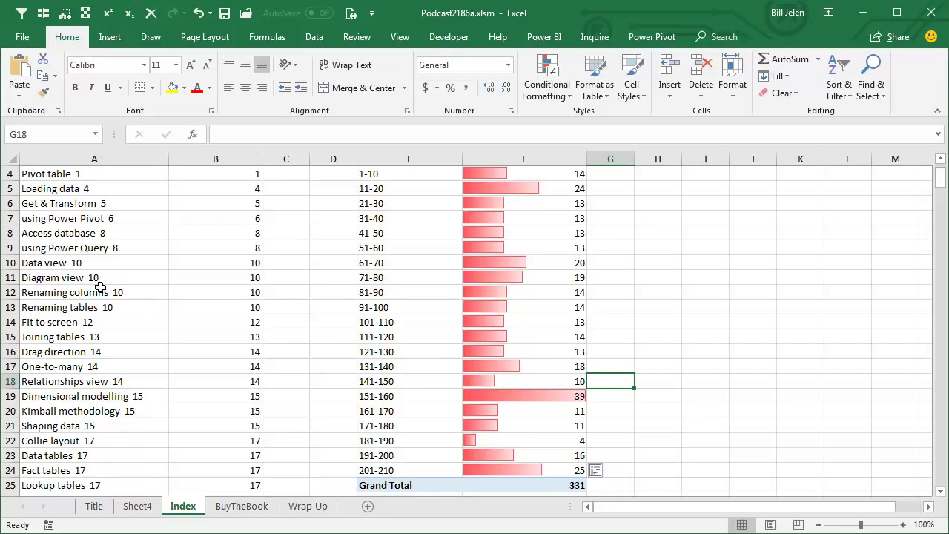
{"action": "left_click", "coordinate": [241, 505]}
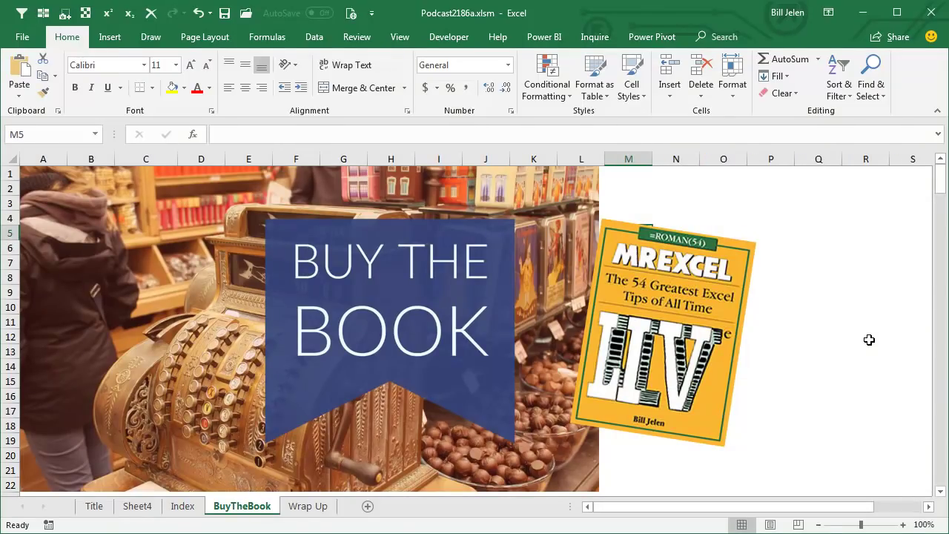
{"action": "left_click", "coordinate": [307, 507]}
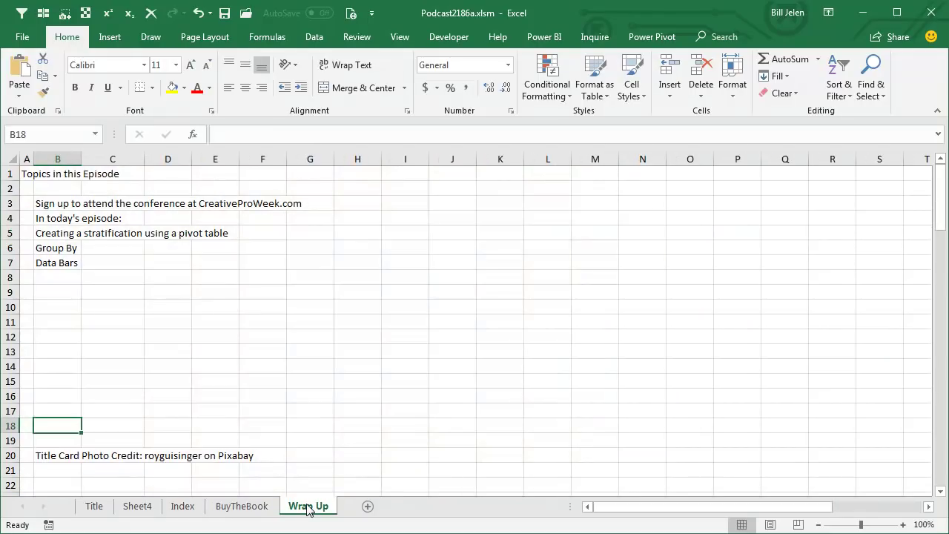